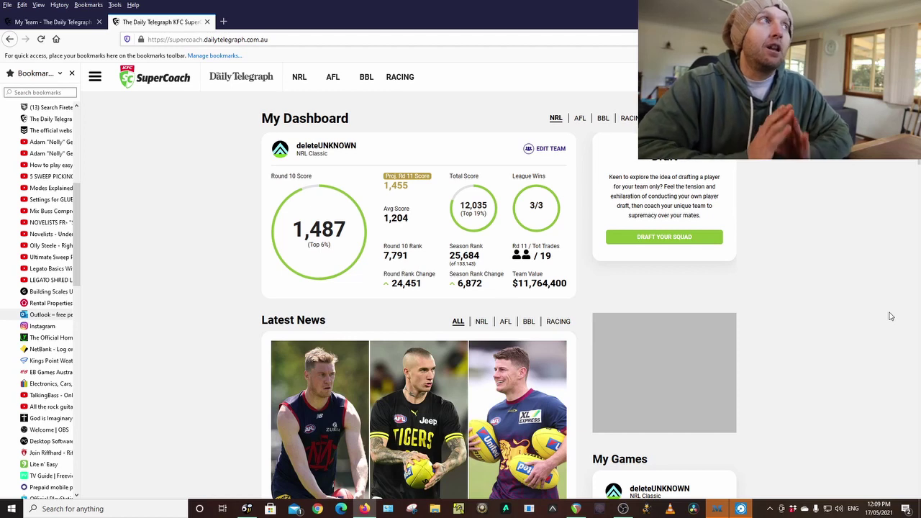
Go to the My Team field, close the open profile, and look over the searched hooker's profile
{"action": "left_click", "coordinate": [53, 22]}
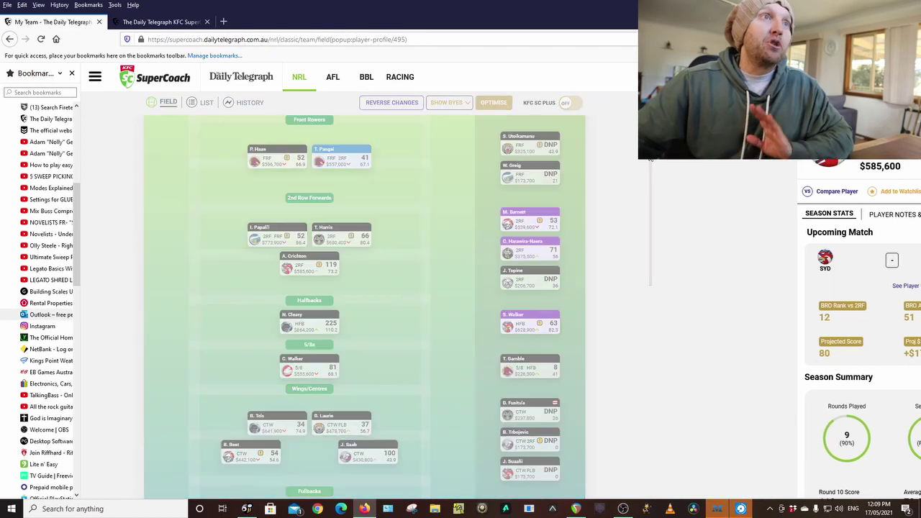
{"action": "left_click", "coordinate": [712, 316]}
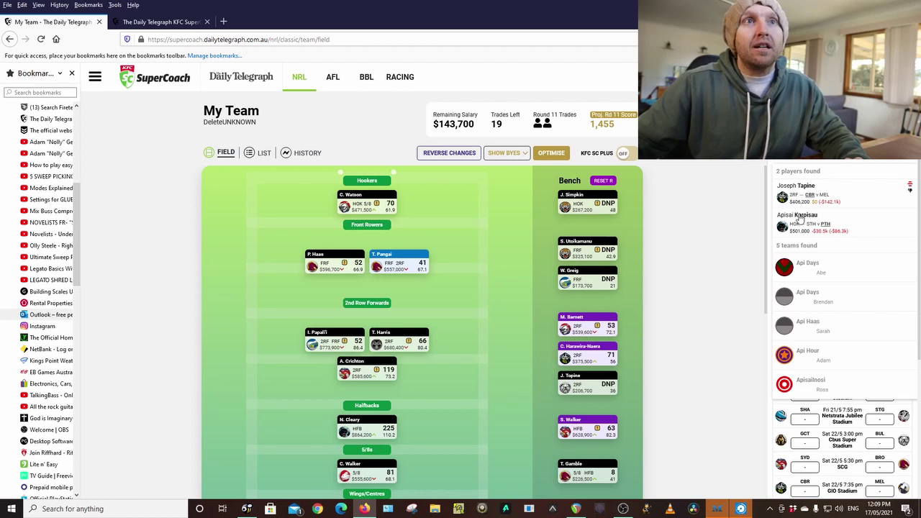
{"action": "left_click", "coordinate": [800, 217]}
{"action": "scroll", "coordinate": [814, 271], "scroll_direction": "down", "scroll_amount": 5}
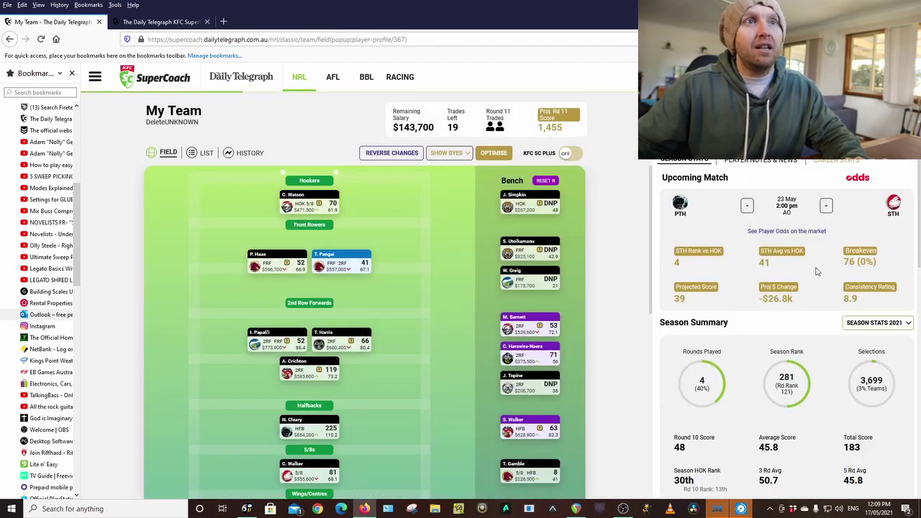
{"action": "scroll", "coordinate": [815, 271], "scroll_direction": "down", "scroll_amount": 5}
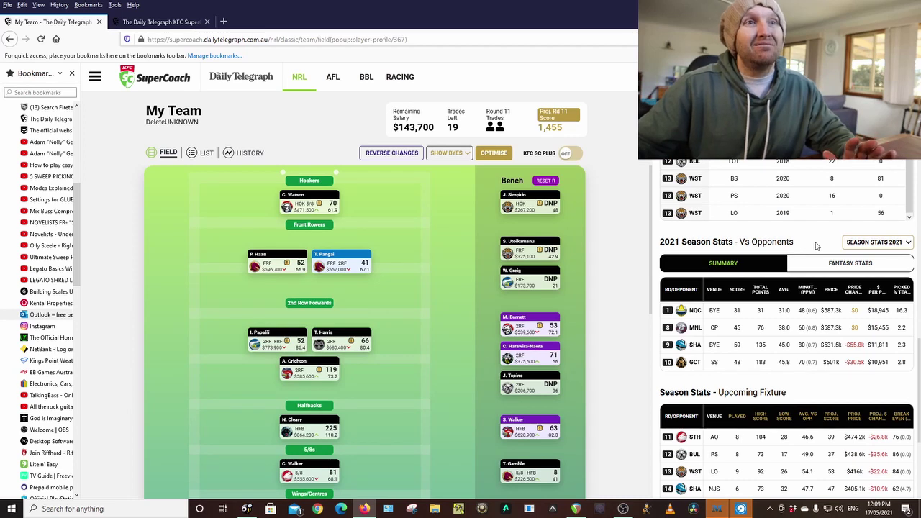
{"action": "scroll", "coordinate": [816, 246], "scroll_direction": "up", "scroll_amount": 10}
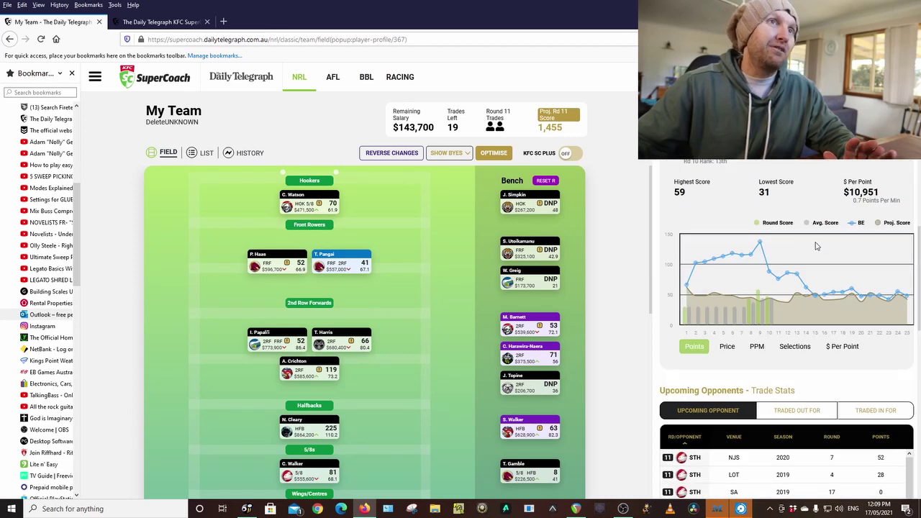
{"action": "left_click", "coordinate": [653, 319]}
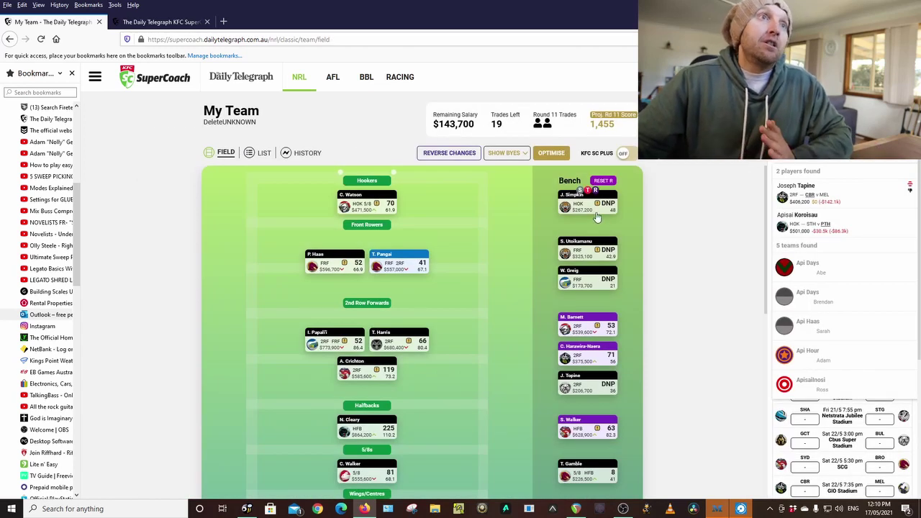
{"action": "mouse_move", "coordinate": [395, 266]}
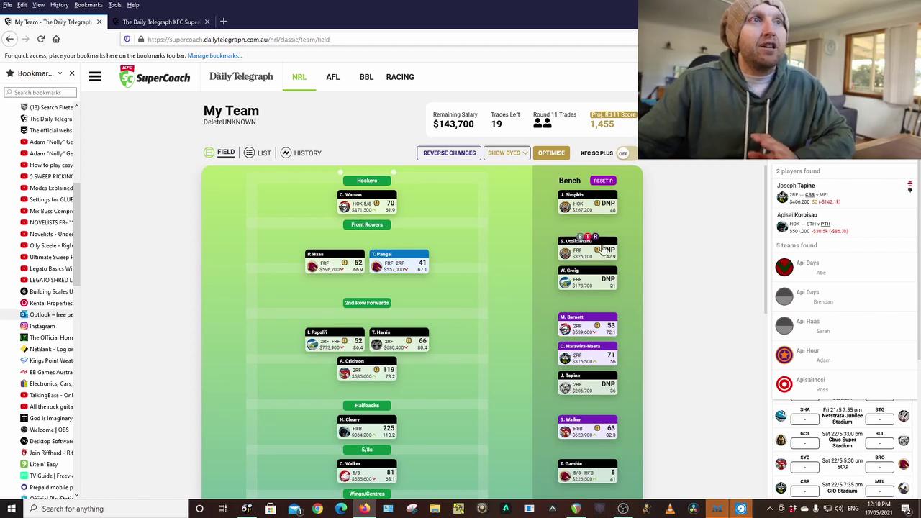
{"action": "scroll", "coordinate": [667, 278], "scroll_direction": "down", "scroll_amount": 3}
{"action": "mouse_move", "coordinate": [373, 242]}
{"action": "mouse_move", "coordinate": [328, 235]}
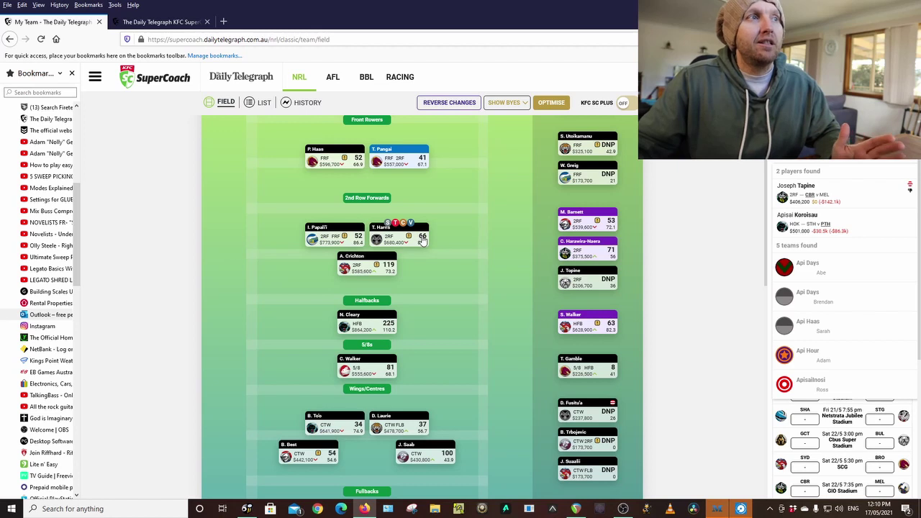
{"action": "left_click", "coordinate": [393, 270]}
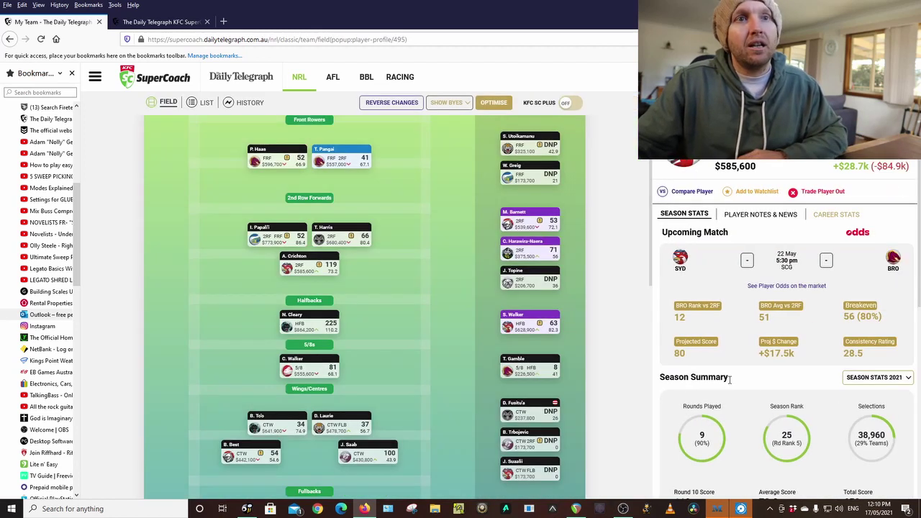
{"action": "left_click", "coordinate": [684, 278]}
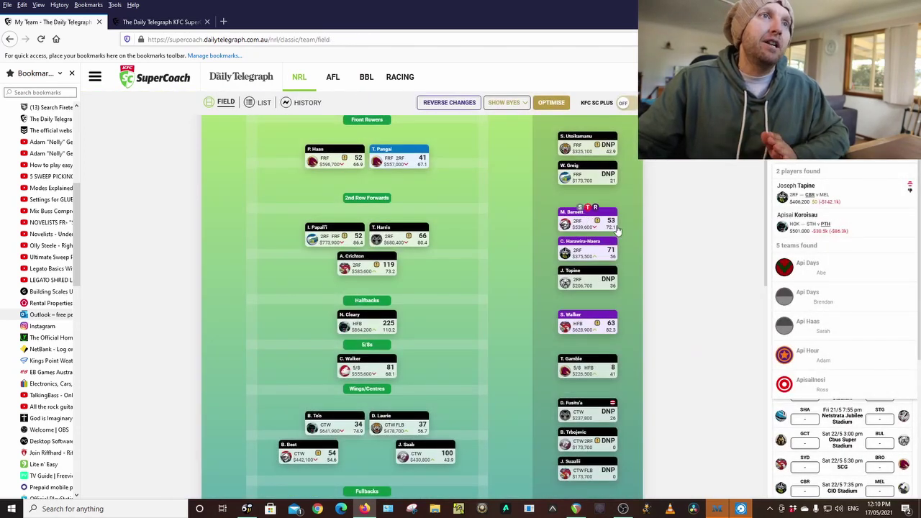
{"action": "left_click", "coordinate": [571, 247]}
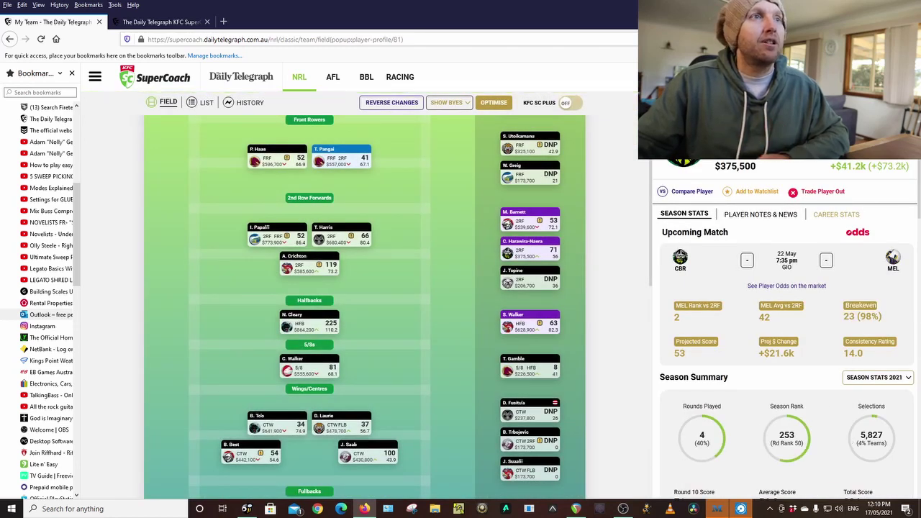
{"action": "left_click", "coordinate": [648, 259]}
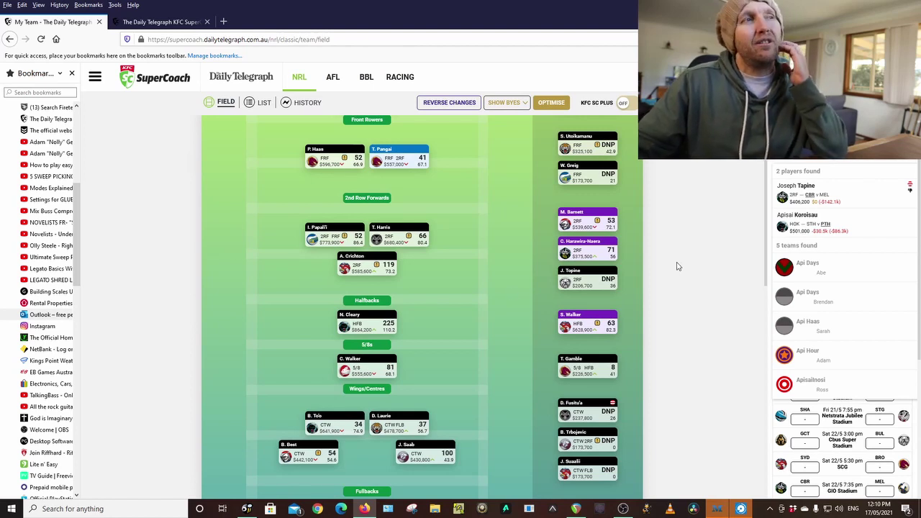
{"action": "left_click", "coordinate": [349, 318]}
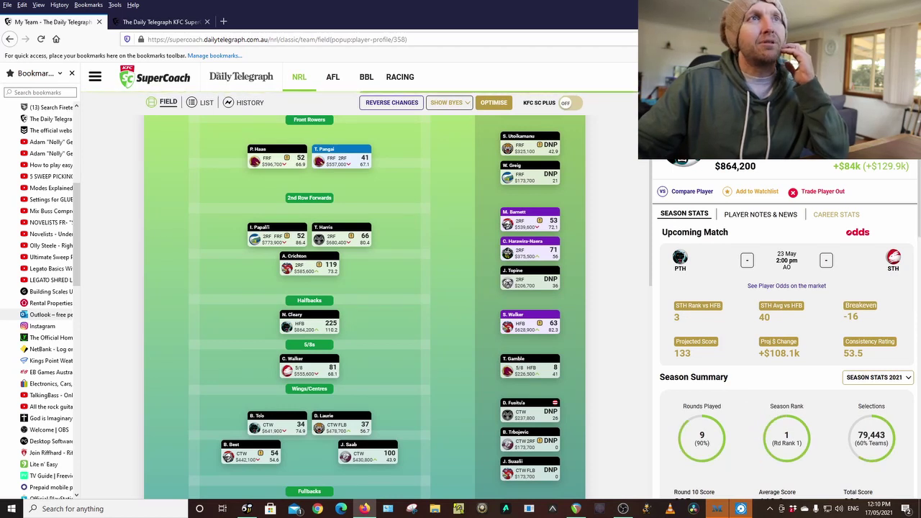
{"action": "key", "text": "Escape"}
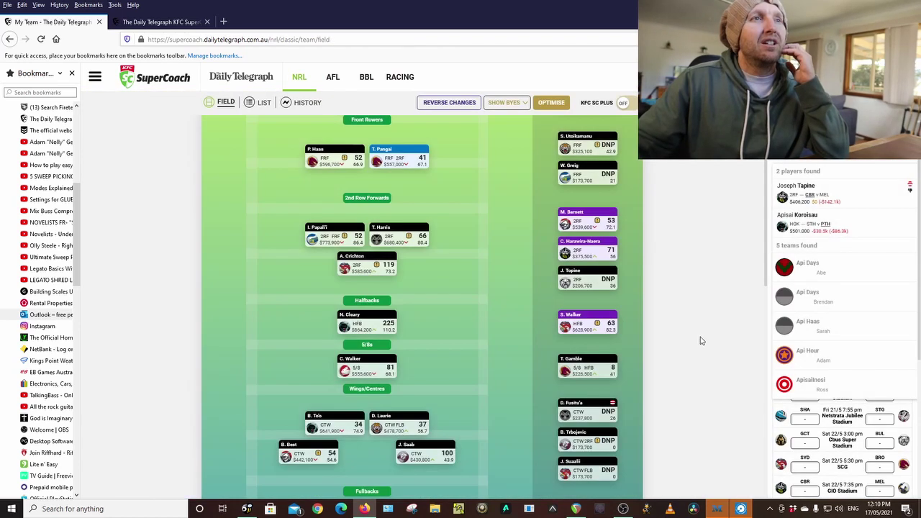
{"action": "left_click", "coordinate": [573, 318]}
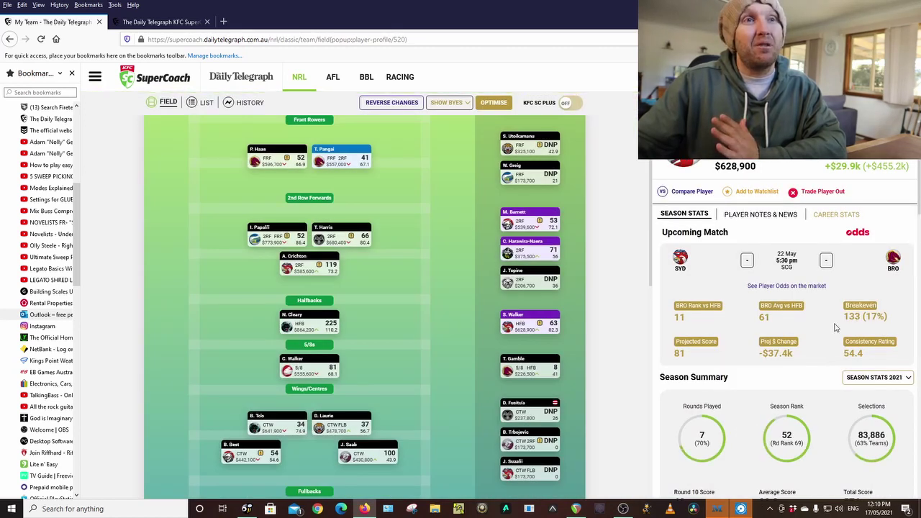
{"action": "scroll", "coordinate": [835, 331], "scroll_direction": "down", "scroll_amount": 10}
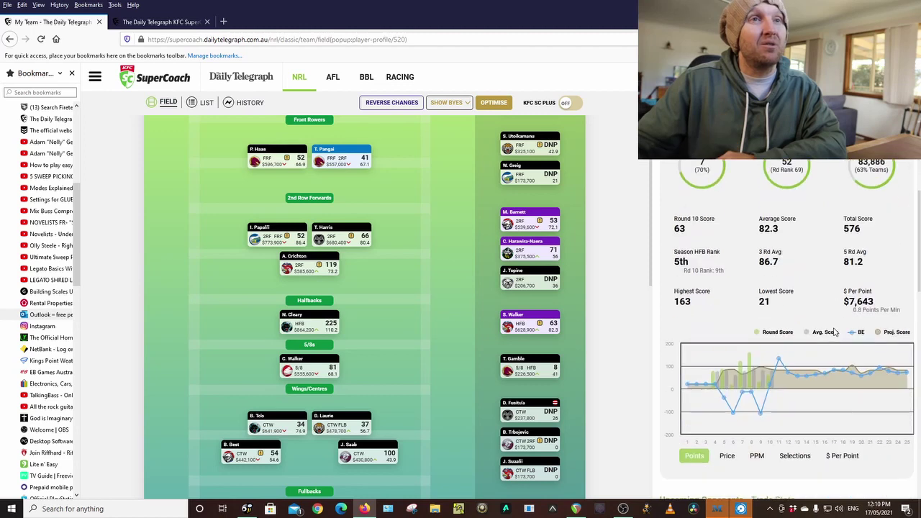
{"action": "scroll", "coordinate": [835, 332], "scroll_direction": "down", "scroll_amount": 5}
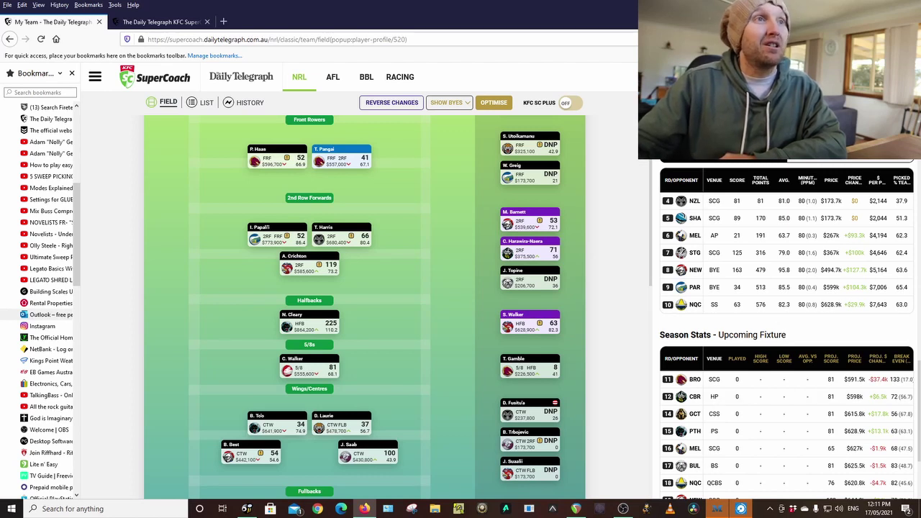
{"action": "left_click", "coordinate": [647, 280]}
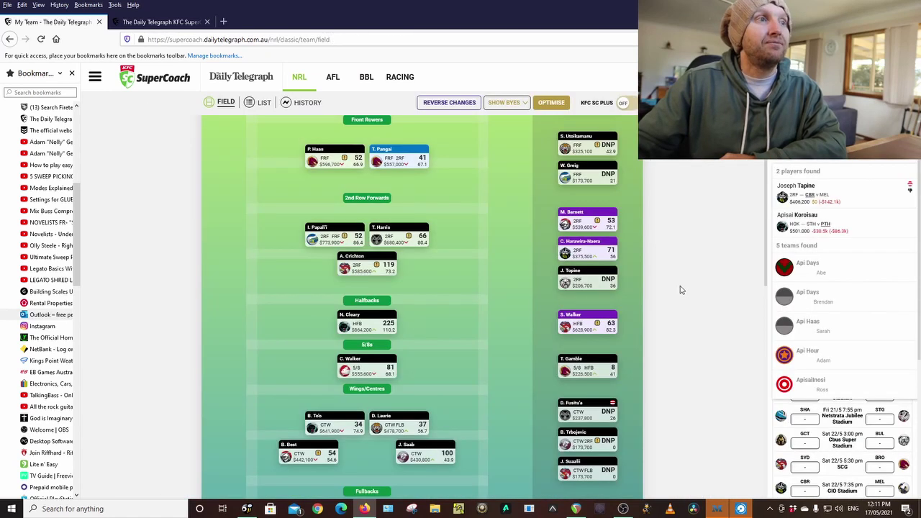
Review the profile of the winger scoring 34
{"action": "scroll", "coordinate": [682, 290], "scroll_direction": "down", "scroll_amount": 1}
{"action": "mouse_move", "coordinate": [386, 319]}
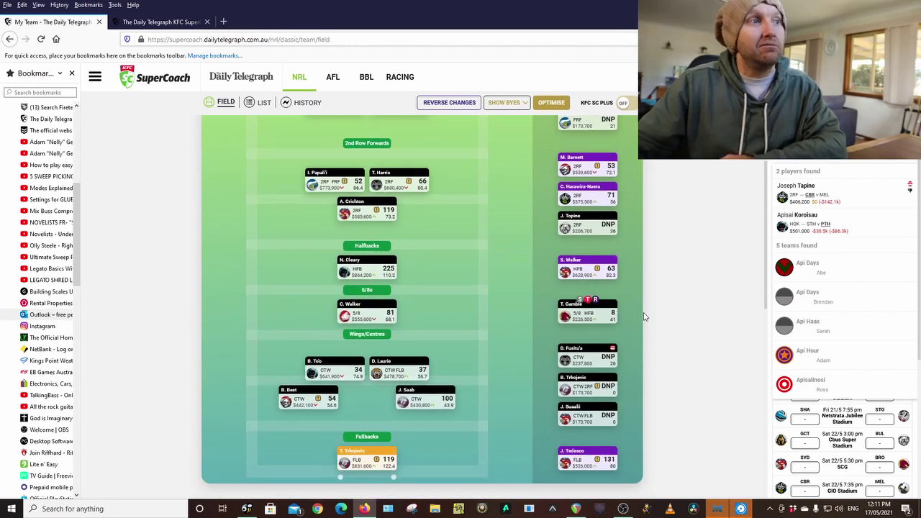
{"action": "scroll", "coordinate": [646, 322], "scroll_direction": "down", "scroll_amount": 1}
{"action": "mouse_move", "coordinate": [344, 324]}
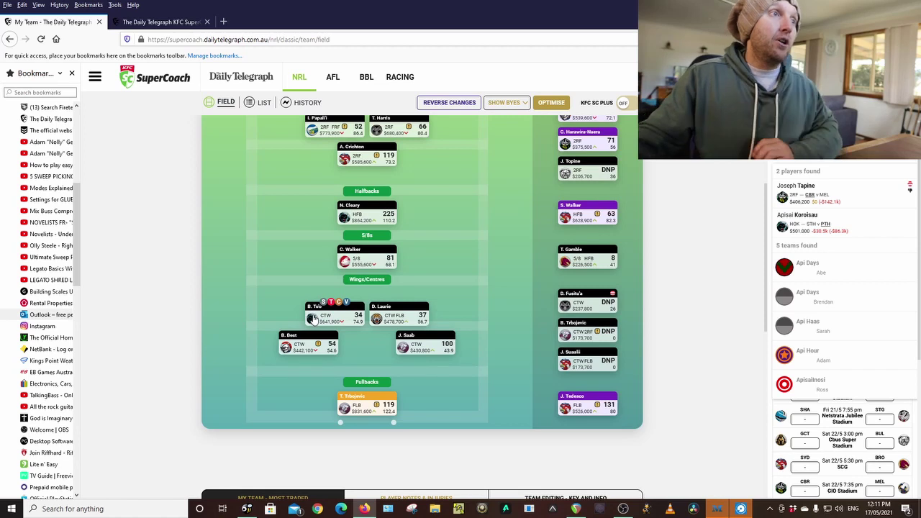
{"action": "left_click", "coordinate": [315, 314]}
{"action": "scroll", "coordinate": [818, 370], "scroll_direction": "down", "scroll_amount": 5}
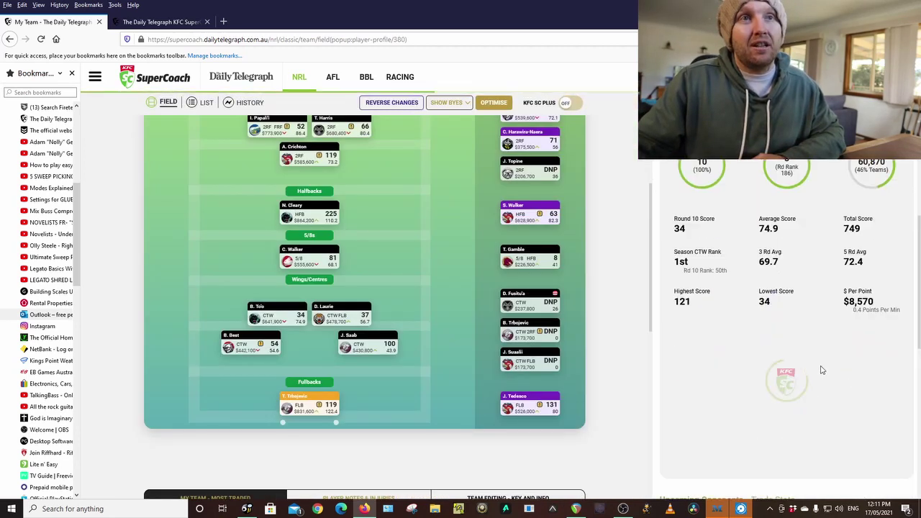
{"action": "scroll", "coordinate": [820, 369], "scroll_direction": "down", "scroll_amount": 4}
{"action": "scroll", "coordinate": [821, 370], "scroll_direction": "down", "scroll_amount": 5}
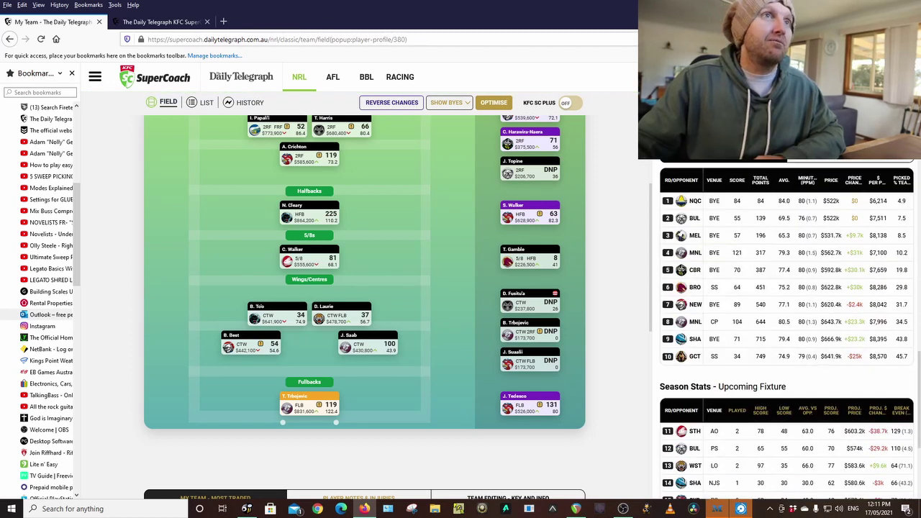
{"action": "key", "text": "Escape"}
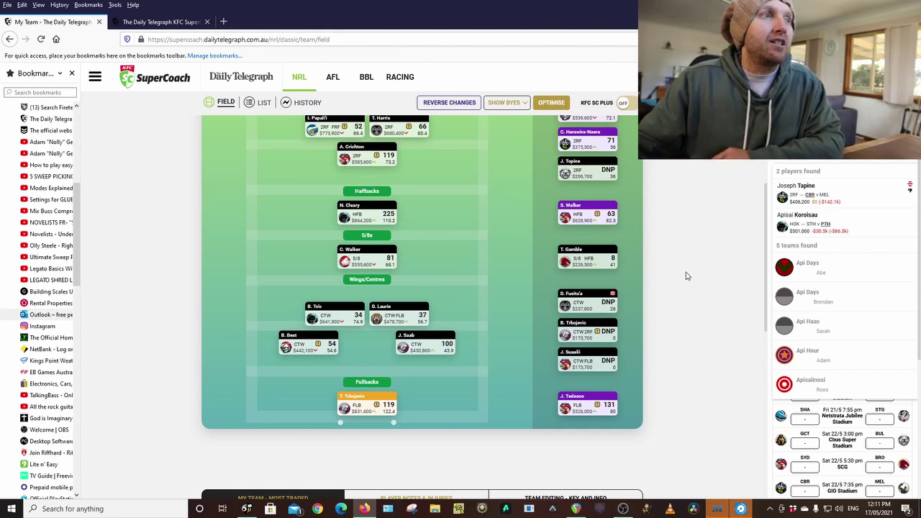
Check the profiles of the 100-point winger and the bench fullback scoring 131
{"action": "mouse_move", "coordinate": [312, 346]}
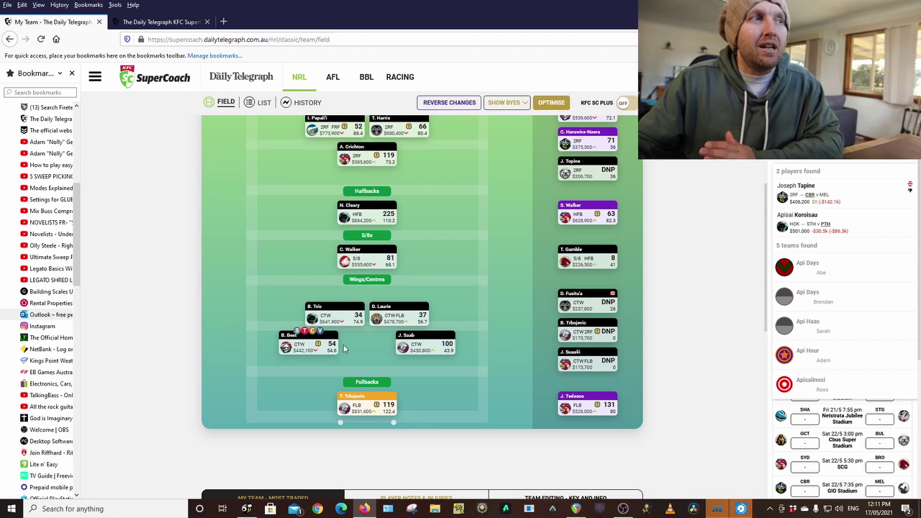
{"action": "mouse_move", "coordinate": [454, 347]}
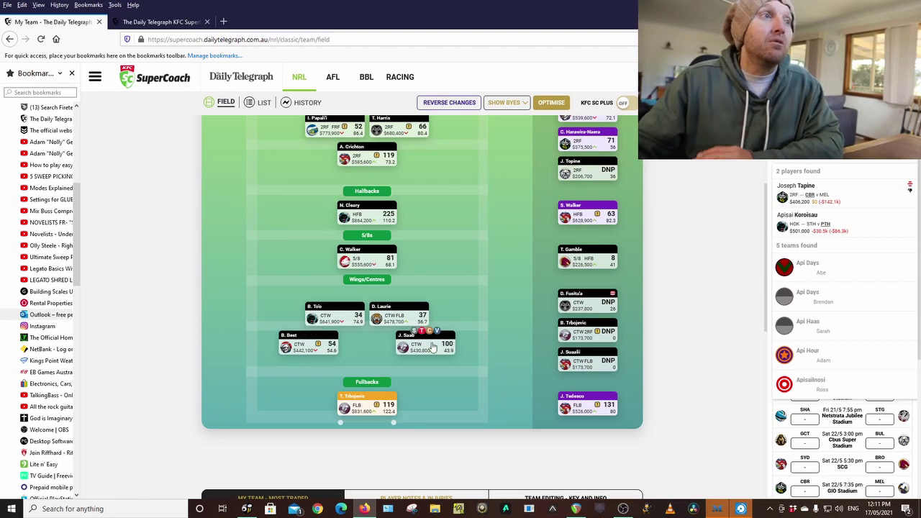
{"action": "left_click", "coordinate": [402, 338]}
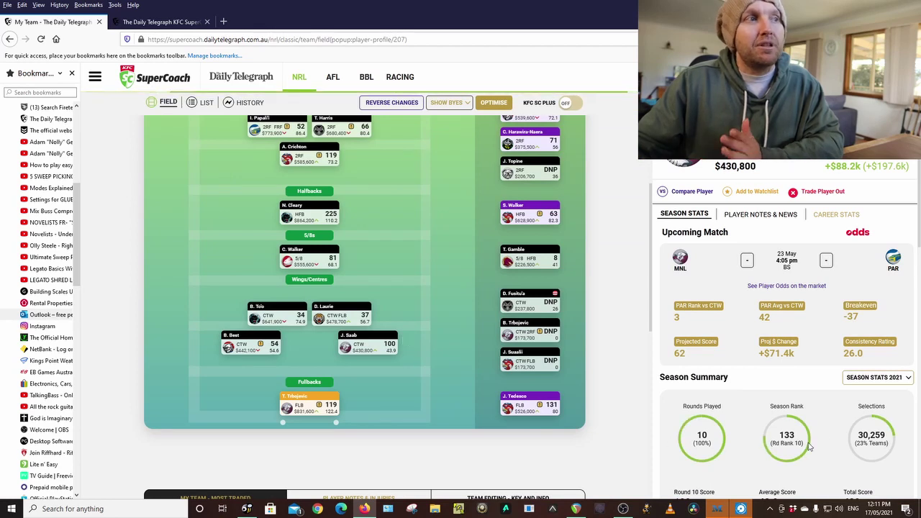
{"action": "key", "text": "Escape"}
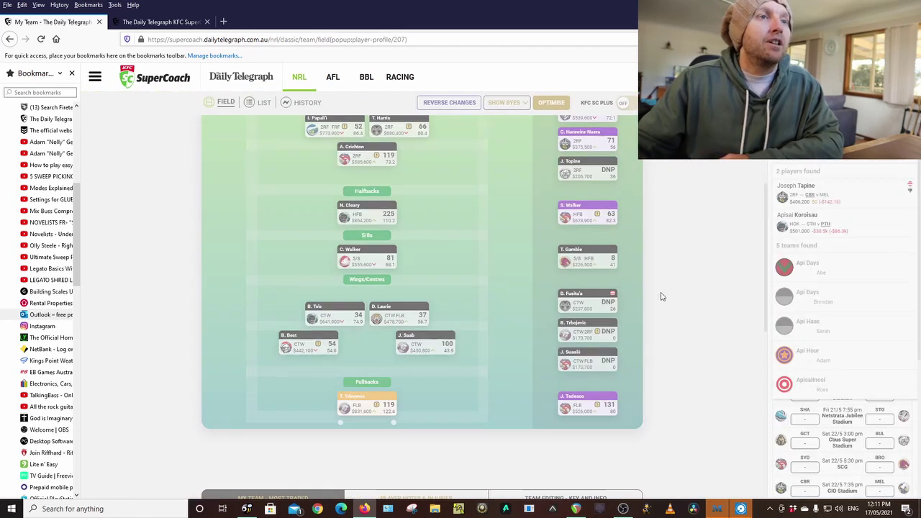
{"action": "left_click", "coordinate": [572, 403]}
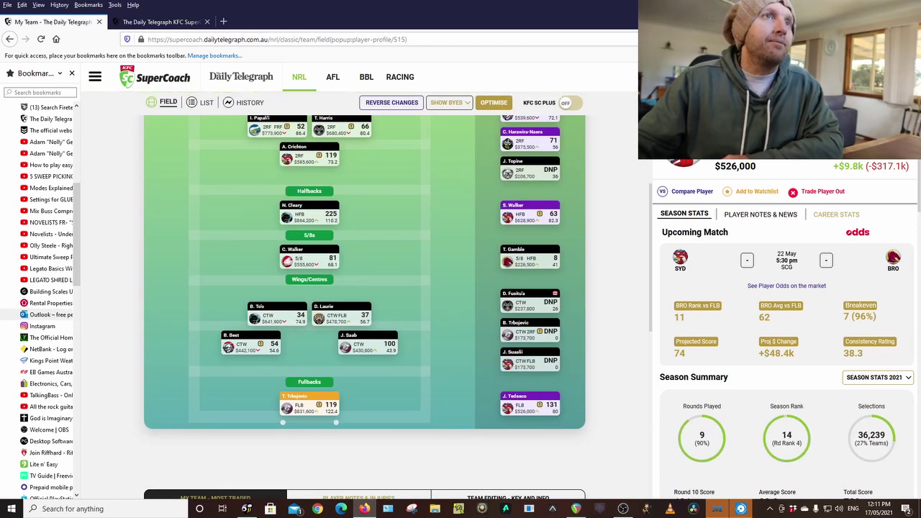
{"action": "key", "text": "Escape"}
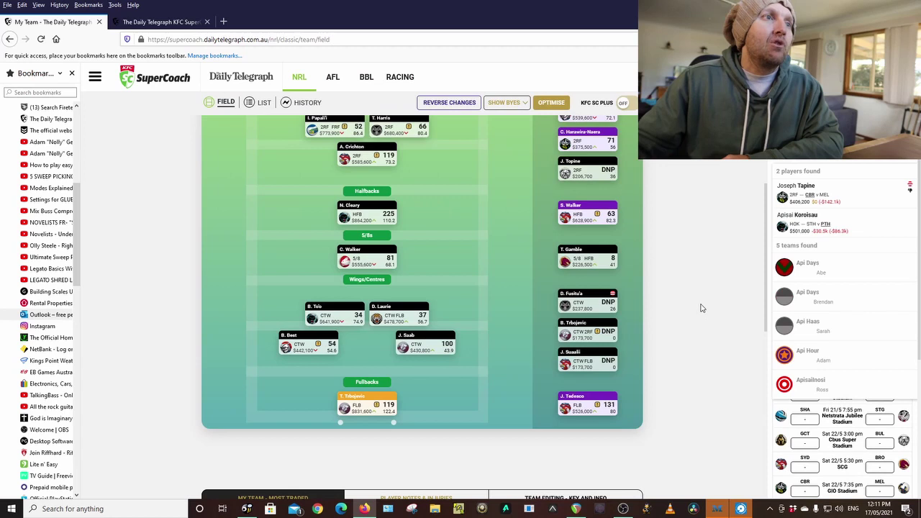
Close the player search results to reveal the Round 11 My Team Tracker fixtures
{"action": "scroll", "coordinate": [702, 308], "scroll_direction": "up", "scroll_amount": 1}
{"action": "scroll", "coordinate": [702, 308], "scroll_direction": "up", "scroll_amount": 1}
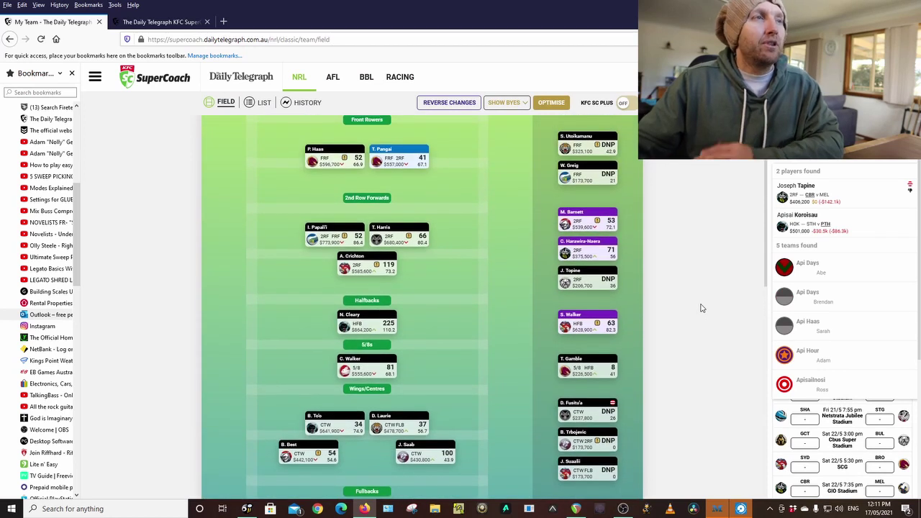
{"action": "scroll", "coordinate": [702, 308], "scroll_direction": "up", "scroll_amount": 2}
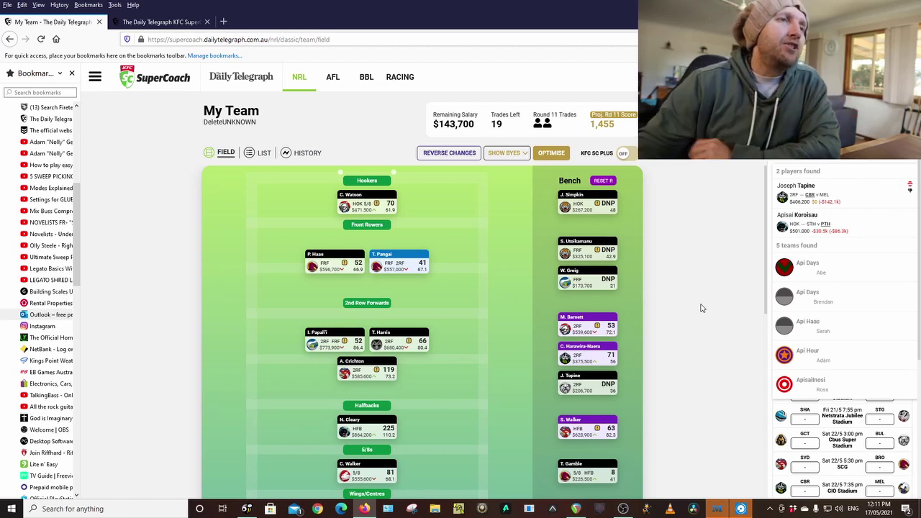
{"action": "scroll", "coordinate": [709, 309], "scroll_direction": "down", "scroll_amount": 3}
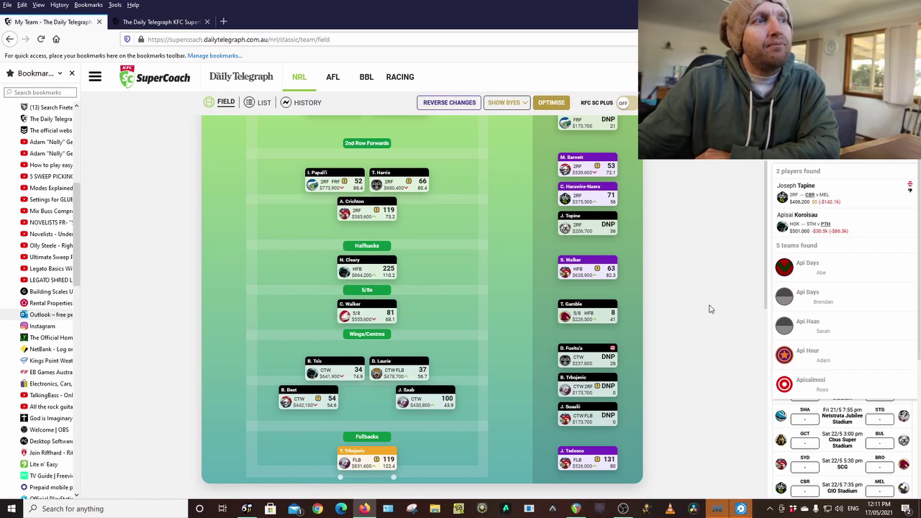
{"action": "scroll", "coordinate": [709, 308], "scroll_direction": "up", "scroll_amount": 3}
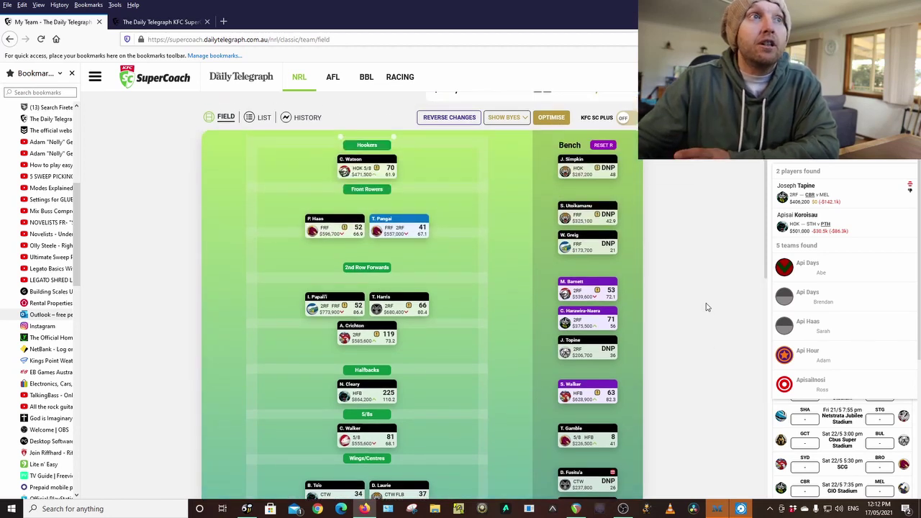
{"action": "scroll", "coordinate": [706, 308], "scroll_direction": "up", "scroll_amount": 1}
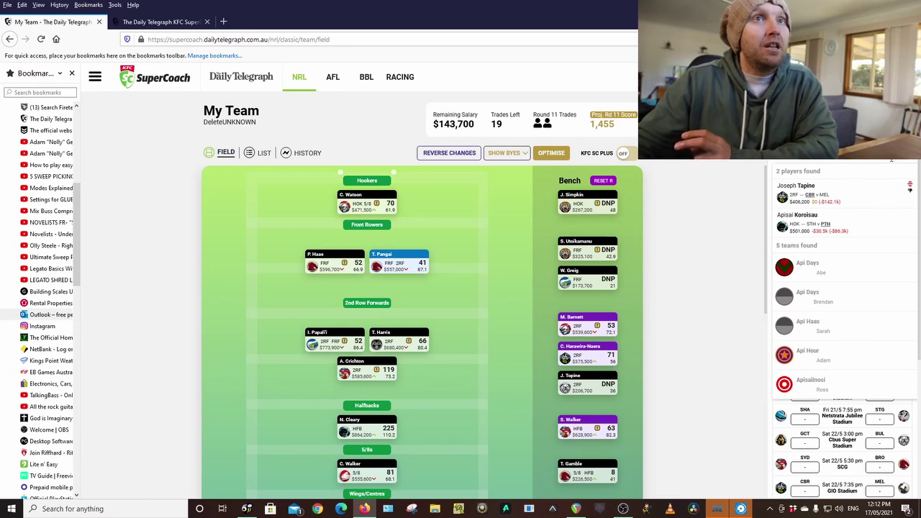
{"action": "key", "text": "Escape"}
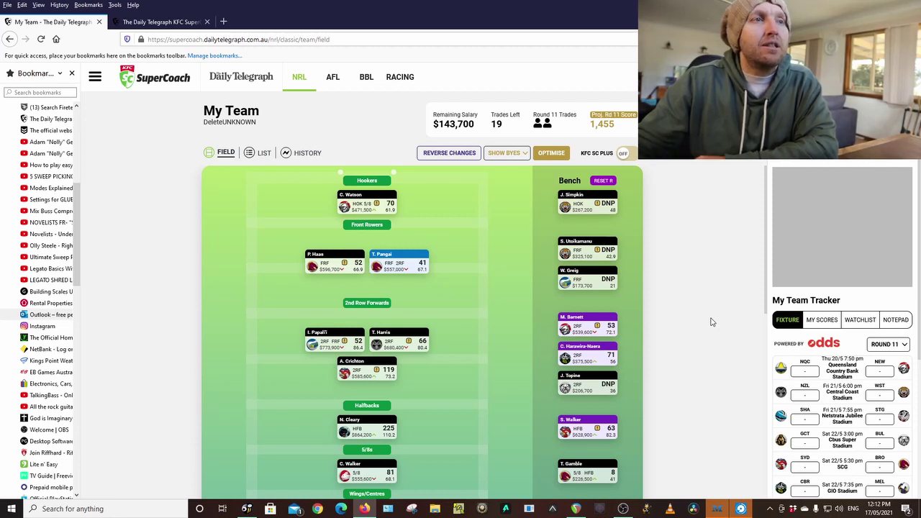
{"action": "scroll", "coordinate": [711, 321], "scroll_direction": "down", "scroll_amount": 3}
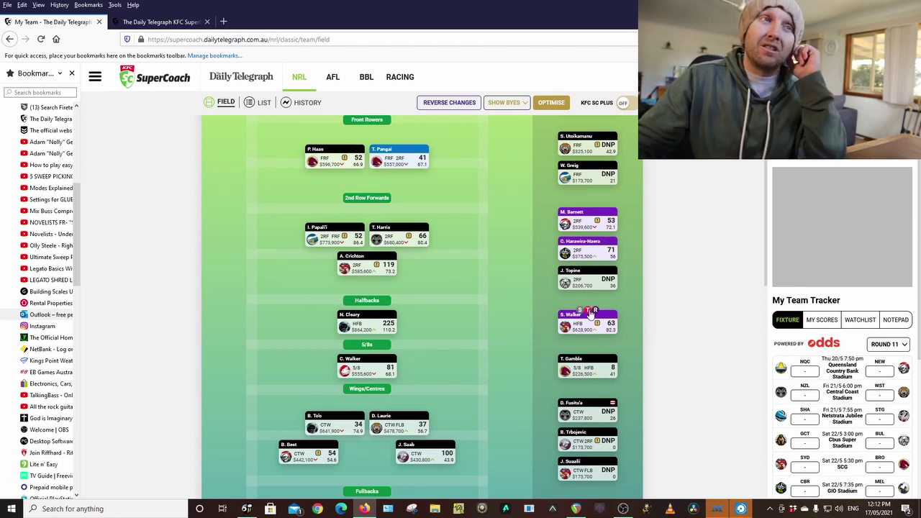
Trade out S. Walker and try T. Gamble at halfback before returning him to 5/8
{"action": "left_click", "coordinate": [587, 311]}
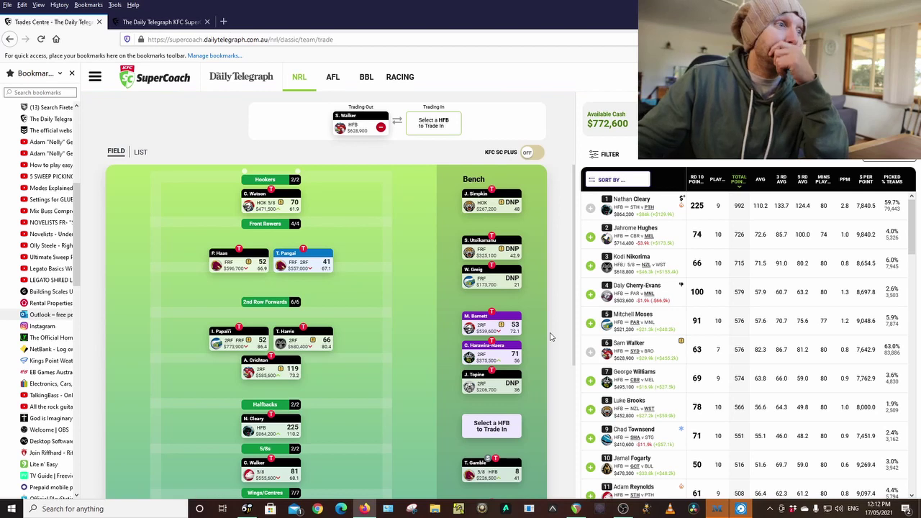
{"action": "scroll", "coordinate": [551, 337], "scroll_direction": "down", "scroll_amount": 1}
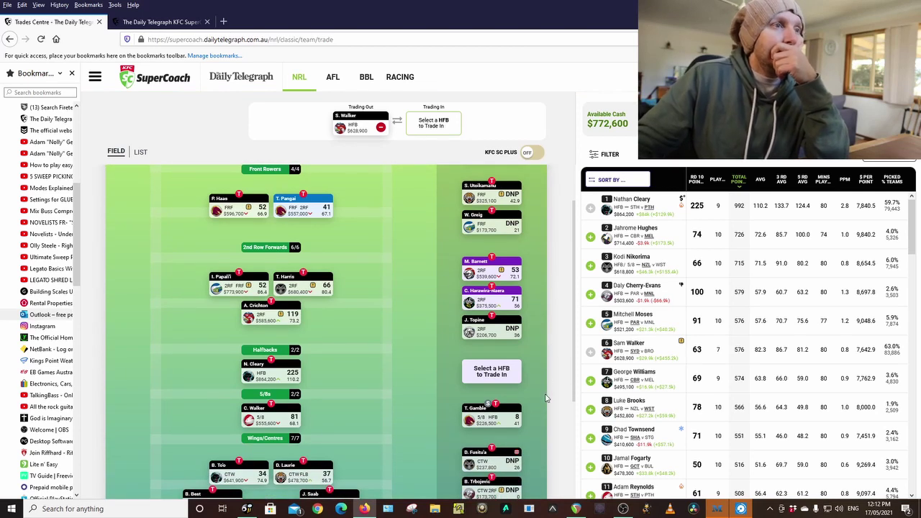
{"action": "left_click", "coordinate": [488, 406]}
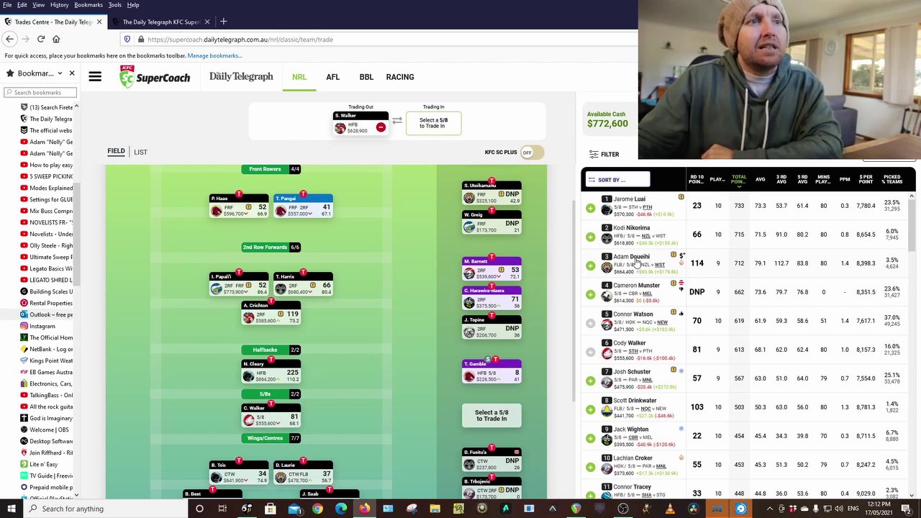
{"action": "left_click", "coordinate": [488, 359]}
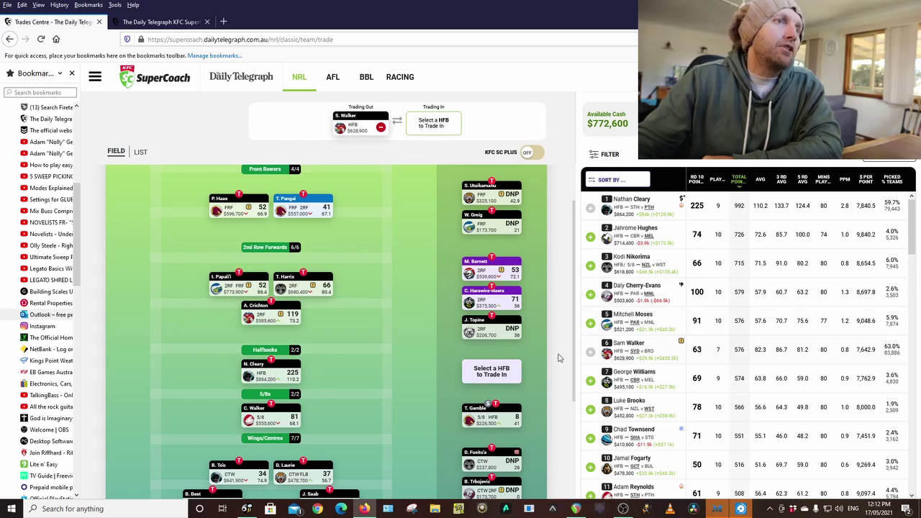
{"action": "scroll", "coordinate": [547, 349], "scroll_direction": "down", "scroll_amount": 1}
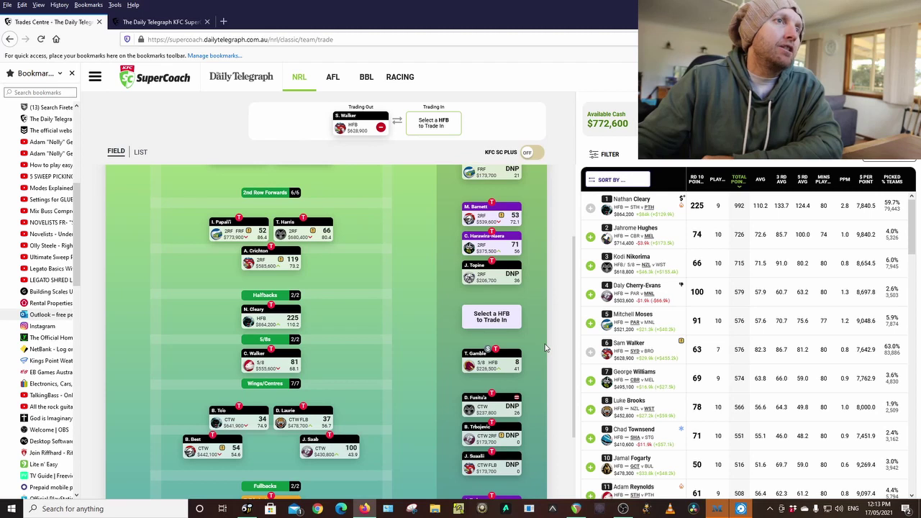
{"action": "scroll", "coordinate": [546, 348], "scroll_direction": "up", "scroll_amount": 1}
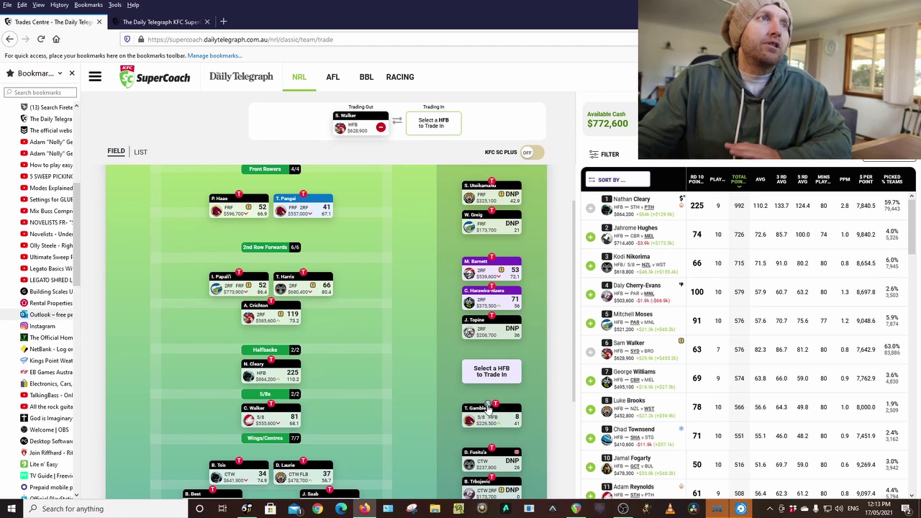
{"action": "scroll", "coordinate": [545, 375], "scroll_direction": "up", "scroll_amount": 1}
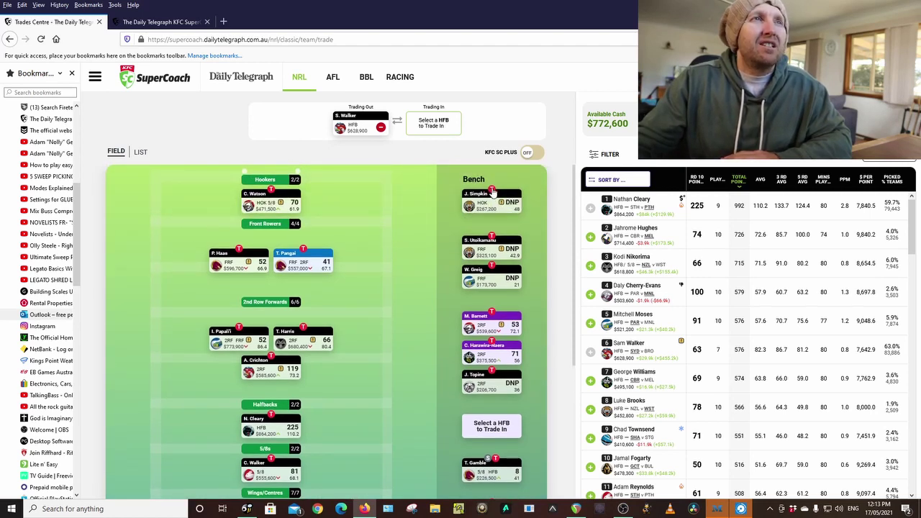
Add hooker J. Simpkin to the trade-outs and sort candidates by average score
{"action": "left_click", "coordinate": [491, 190]}
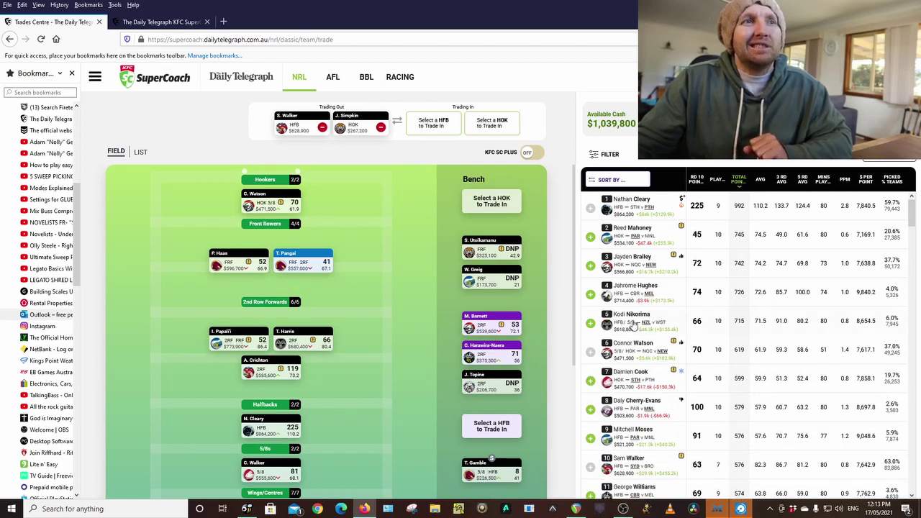
{"action": "scroll", "coordinate": [633, 326], "scroll_direction": "down", "scroll_amount": 1}
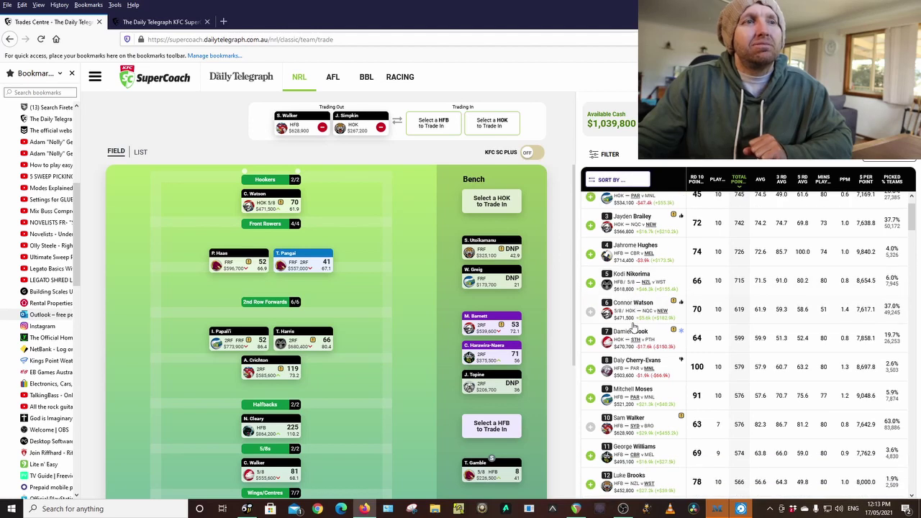
{"action": "left_click", "coordinate": [761, 183]}
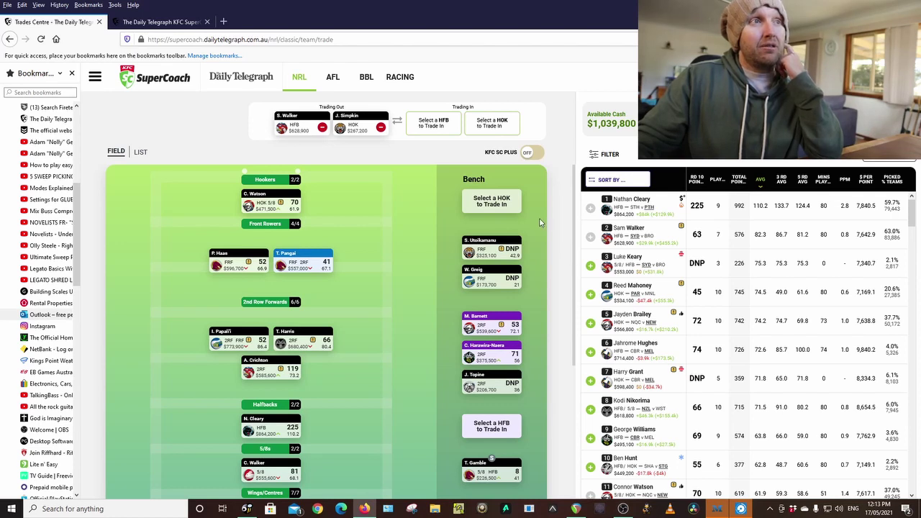
{"action": "left_click", "coordinate": [381, 128]}
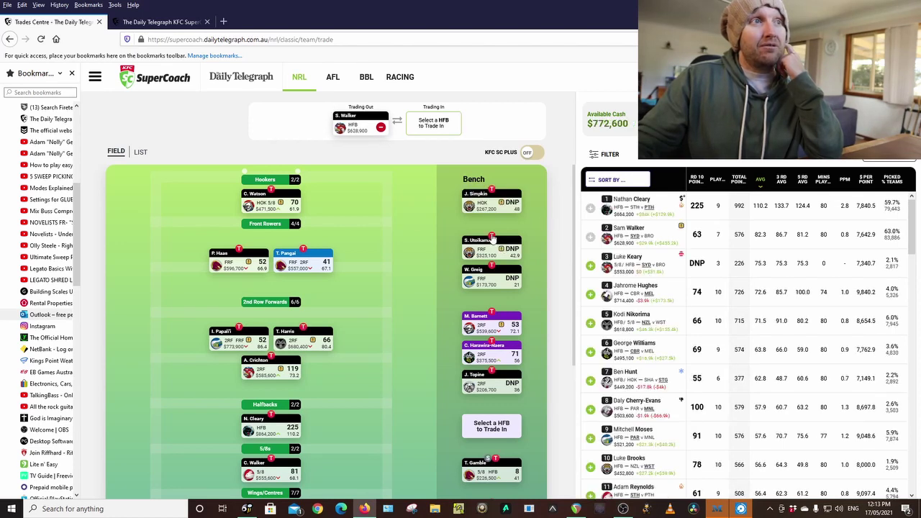
{"action": "left_click", "coordinate": [492, 237]}
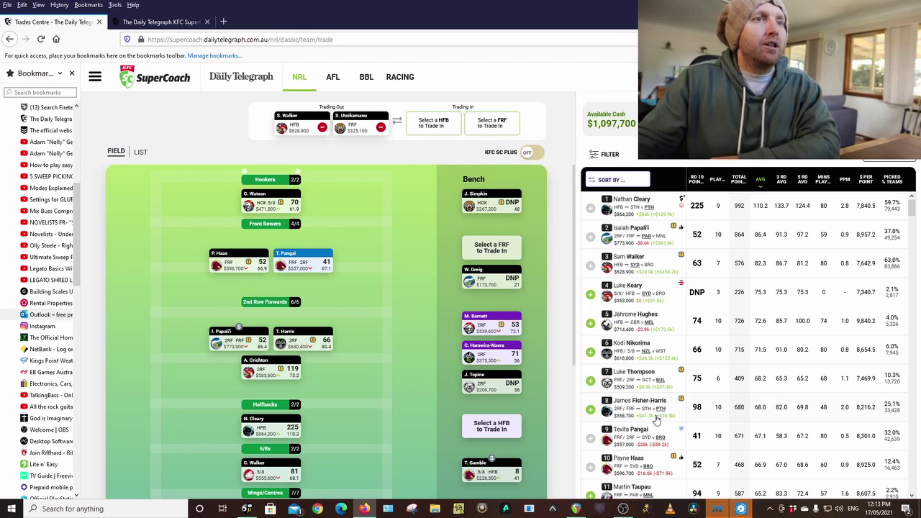
{"action": "scroll", "coordinate": [657, 420], "scroll_direction": "down", "scroll_amount": 1}
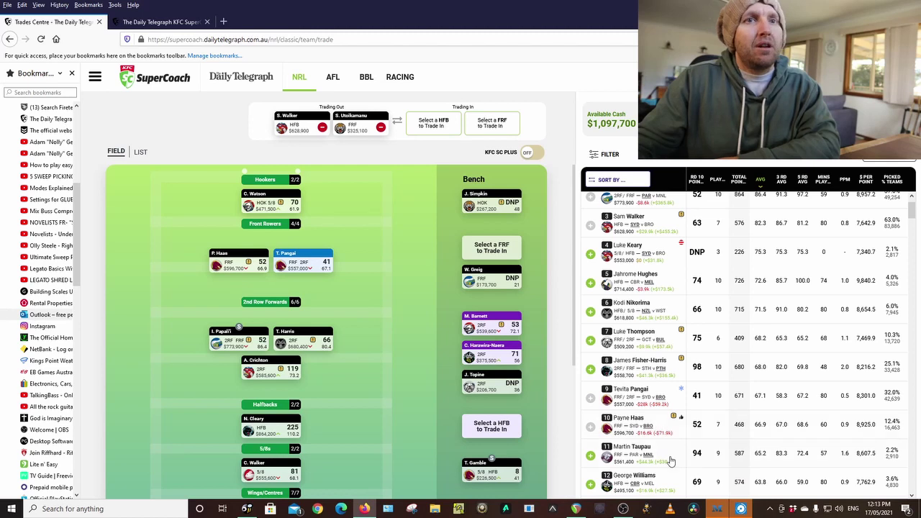
{"action": "left_click", "coordinate": [632, 448]}
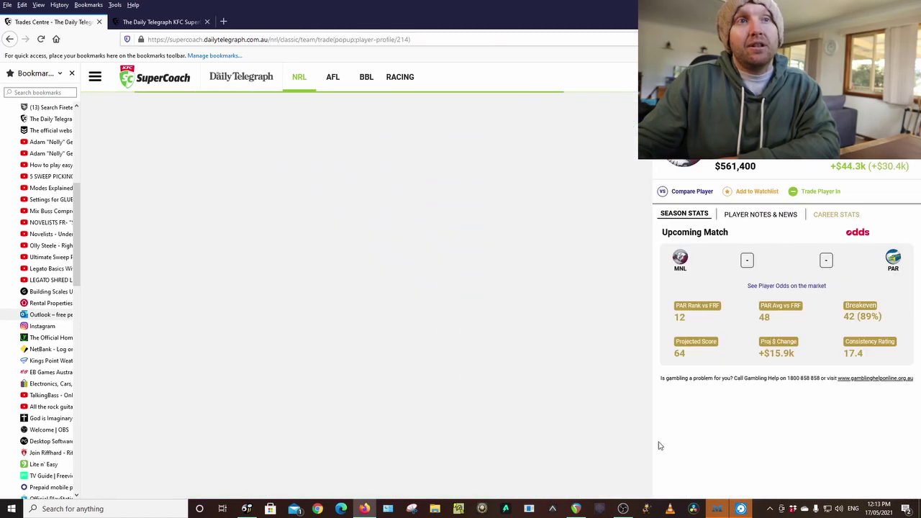
{"action": "scroll", "coordinate": [813, 386], "scroll_direction": "down", "scroll_amount": 10}
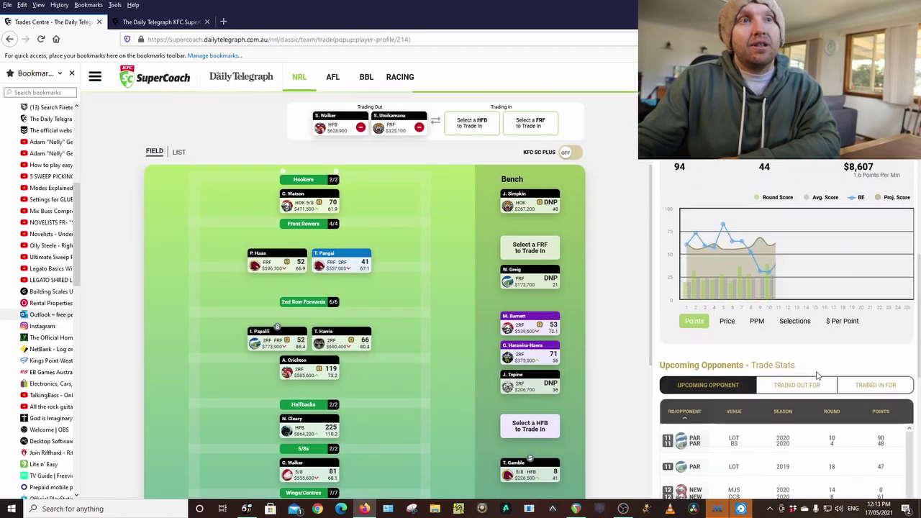
{"action": "scroll", "coordinate": [804, 344], "scroll_direction": "down", "scroll_amount": 5}
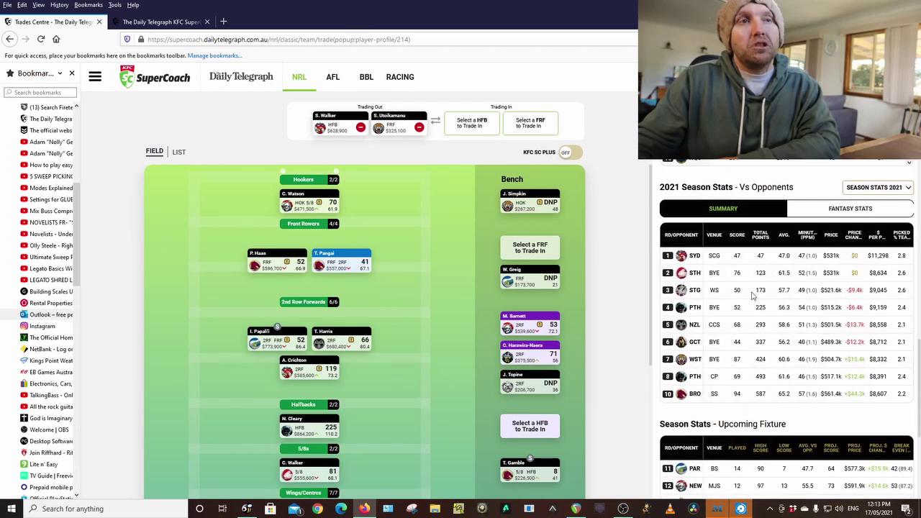
{"action": "scroll", "coordinate": [764, 403], "scroll_direction": "up", "scroll_amount": 8}
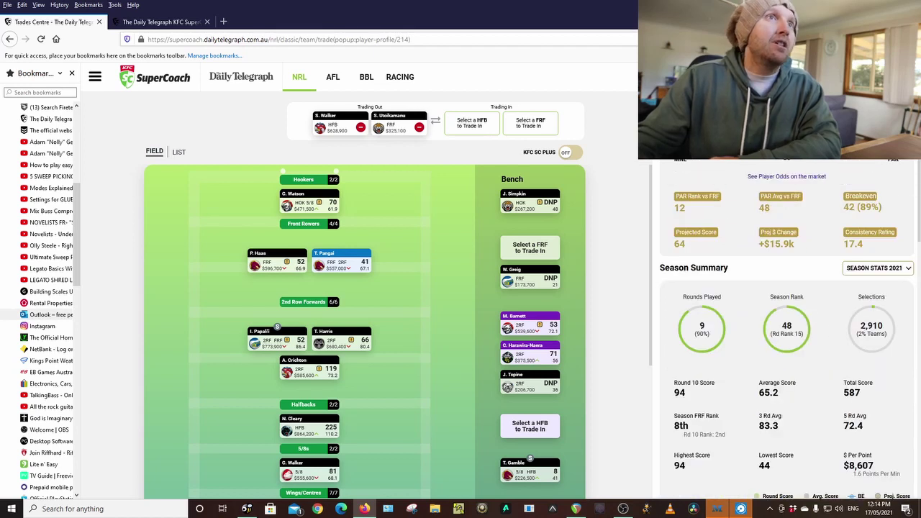
{"action": "left_click", "coordinate": [576, 135]}
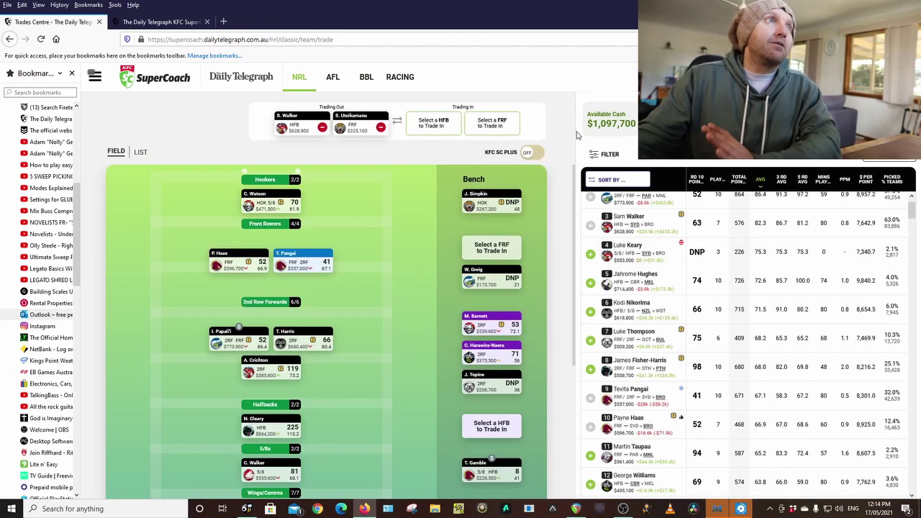
Return to My Team and confirm the squad is unchanged: $143,700 salary, 19 trades left
{"action": "left_click", "coordinate": [95, 77]}
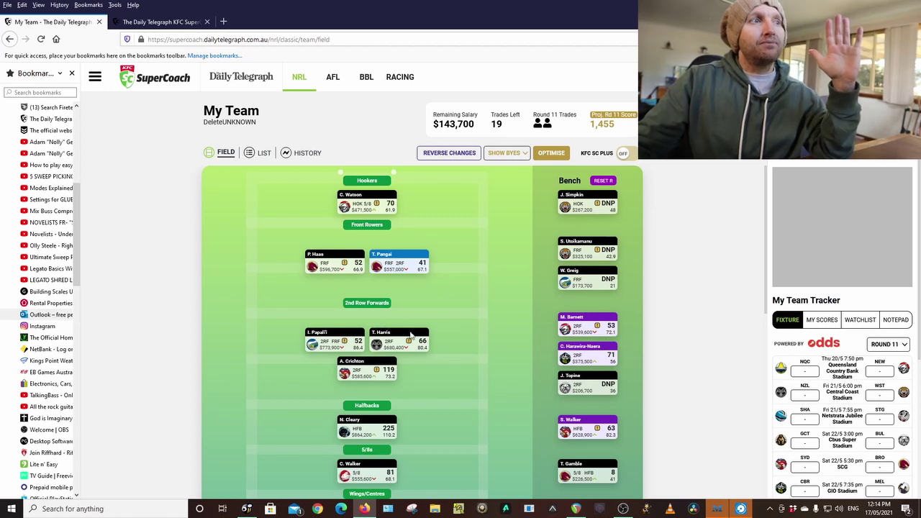
{"action": "mouse_move", "coordinate": [576, 325]}
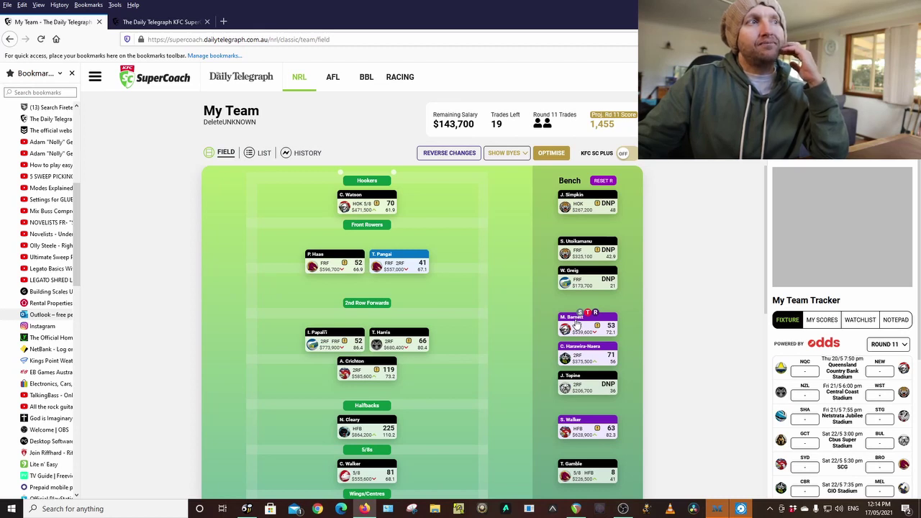
{"action": "mouse_move", "coordinate": [585, 351]}
{"action": "scroll", "coordinate": [657, 343], "scroll_direction": "down", "scroll_amount": 2}
{"action": "scroll", "coordinate": [656, 343], "scroll_direction": "down", "scroll_amount": 1}
{"action": "scroll", "coordinate": [656, 343], "scroll_direction": "down", "scroll_amount": 1}
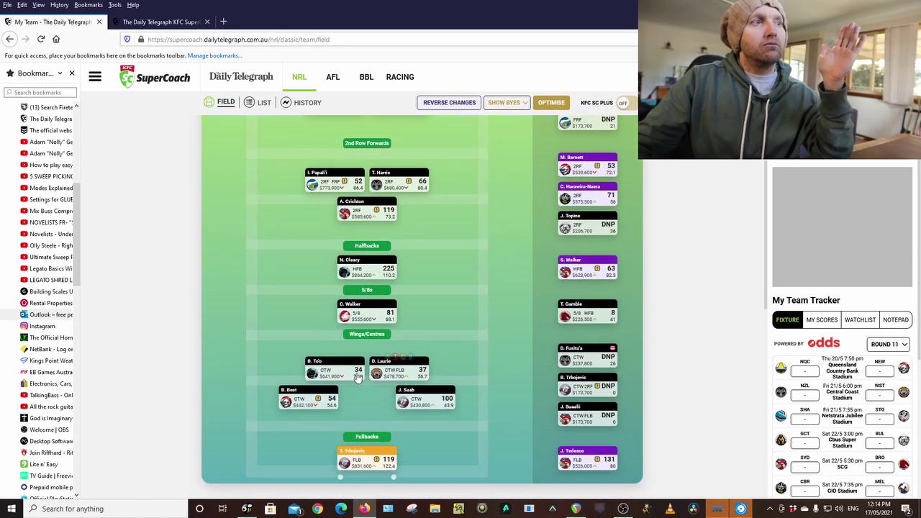
{"action": "mouse_move", "coordinate": [394, 354]}
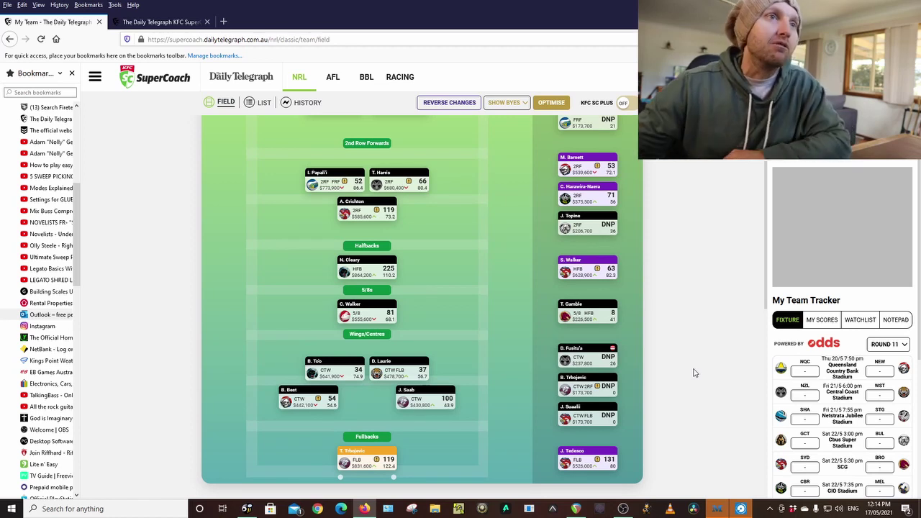
{"action": "scroll", "coordinate": [691, 373], "scroll_direction": "up", "scroll_amount": 3}
{"action": "scroll", "coordinate": [691, 373], "scroll_direction": "down", "scroll_amount": 4}
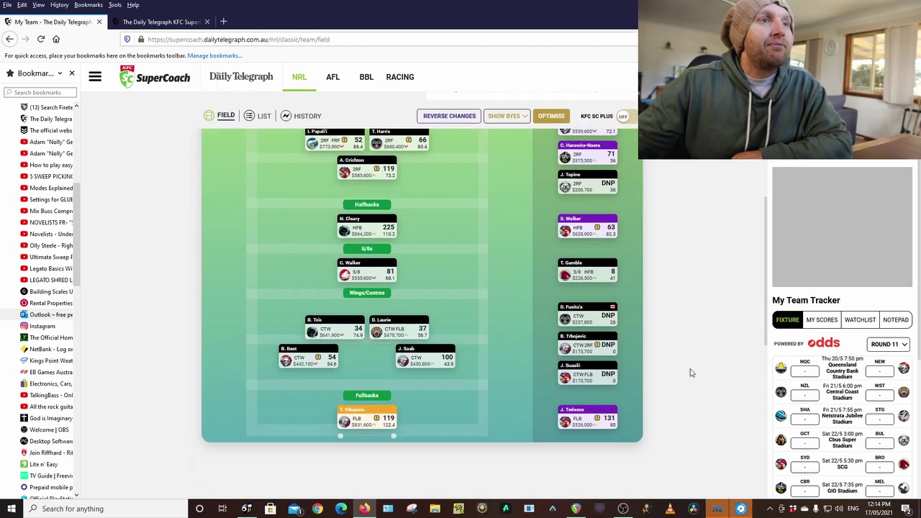
{"action": "scroll", "coordinate": [690, 373], "scroll_direction": "up", "scroll_amount": 3}
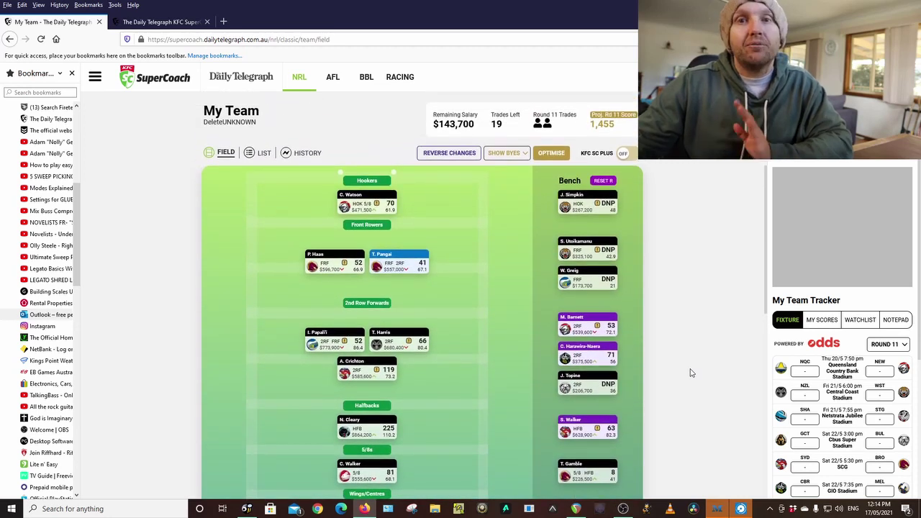